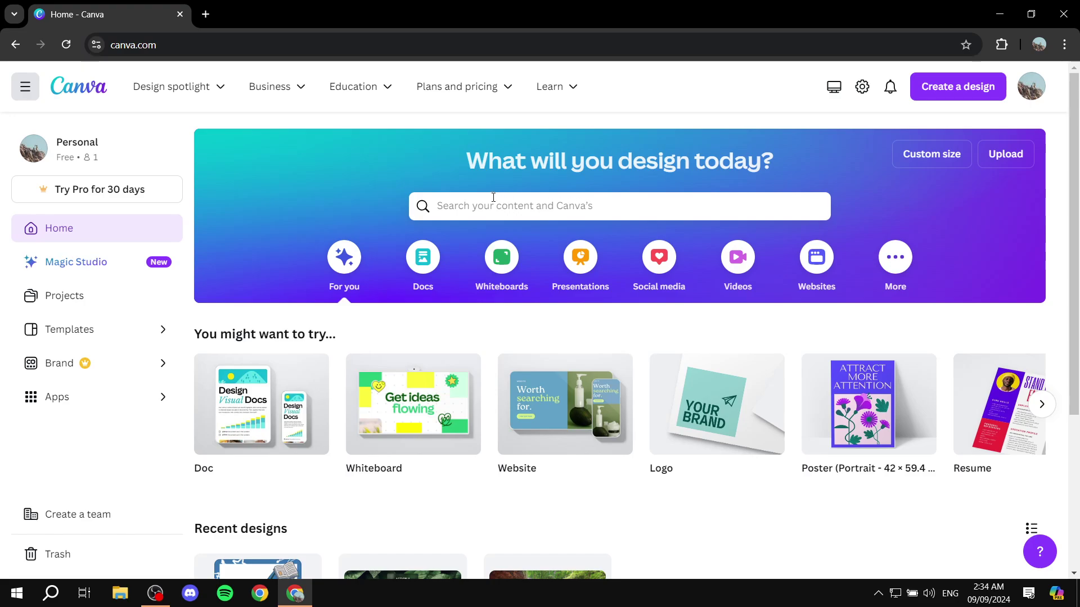
# Search for "broshure" using the recent search suggestion and browse the template results
pyautogui.click(526, 201)
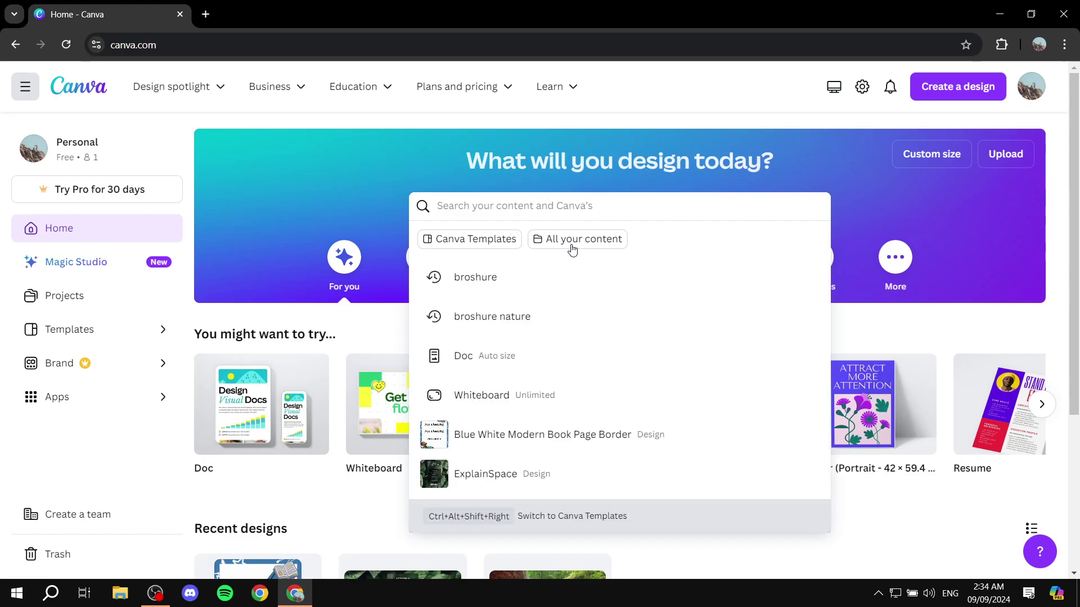
pyautogui.click(514, 279)
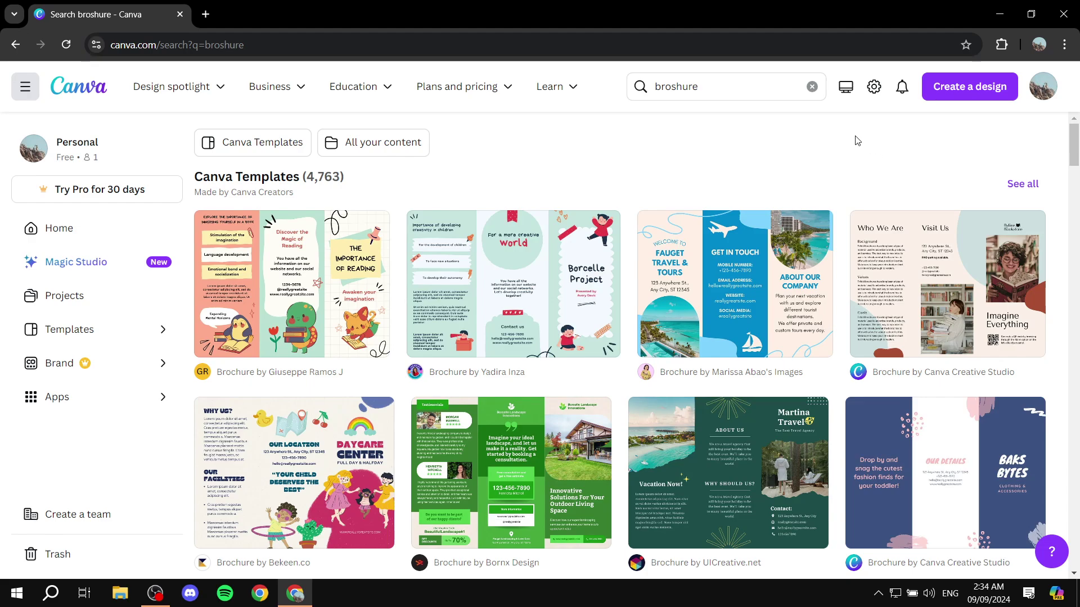
pyautogui.scroll(-1, 720, 117)
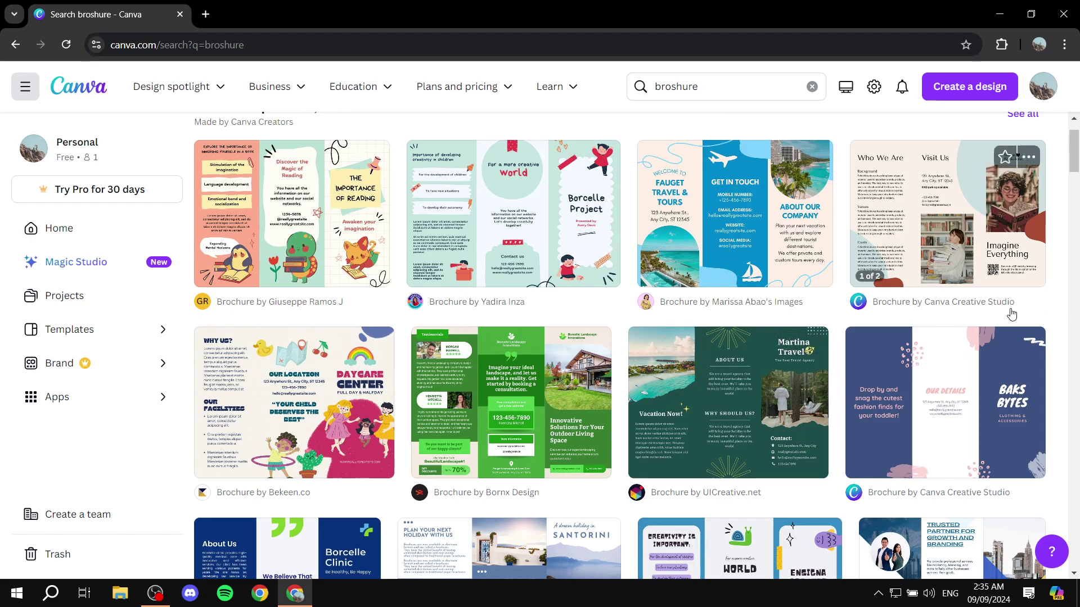
pyautogui.scroll(-1, 1077, 293)
pyautogui.scroll(-2, 1078, 275)
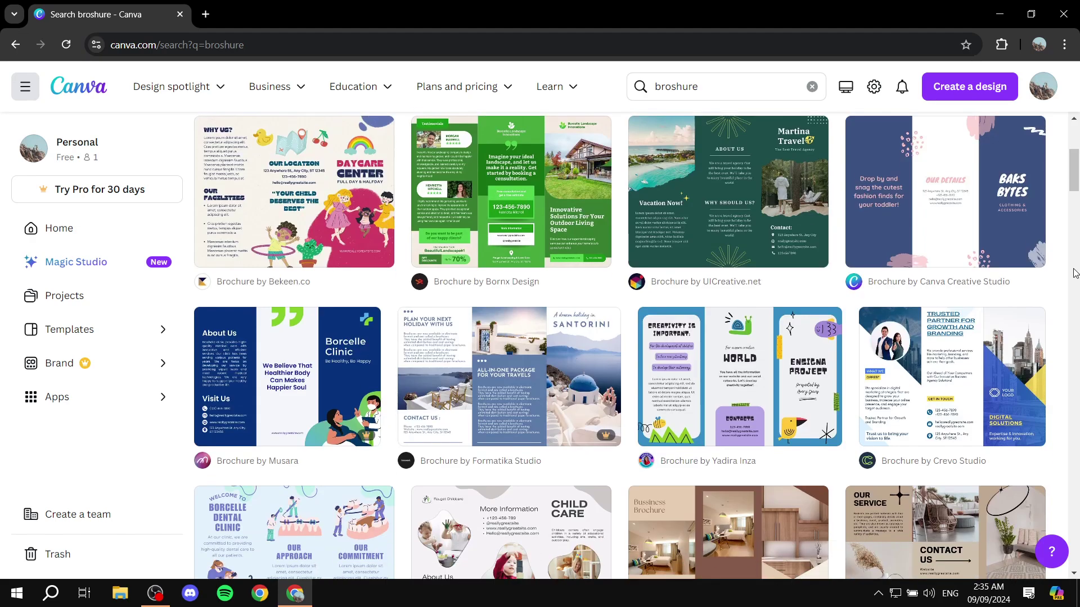
# Open the Brown Creative World City Tour Trifold Brochure template for customizing and delete its second page
pyautogui.click(1017, 283)
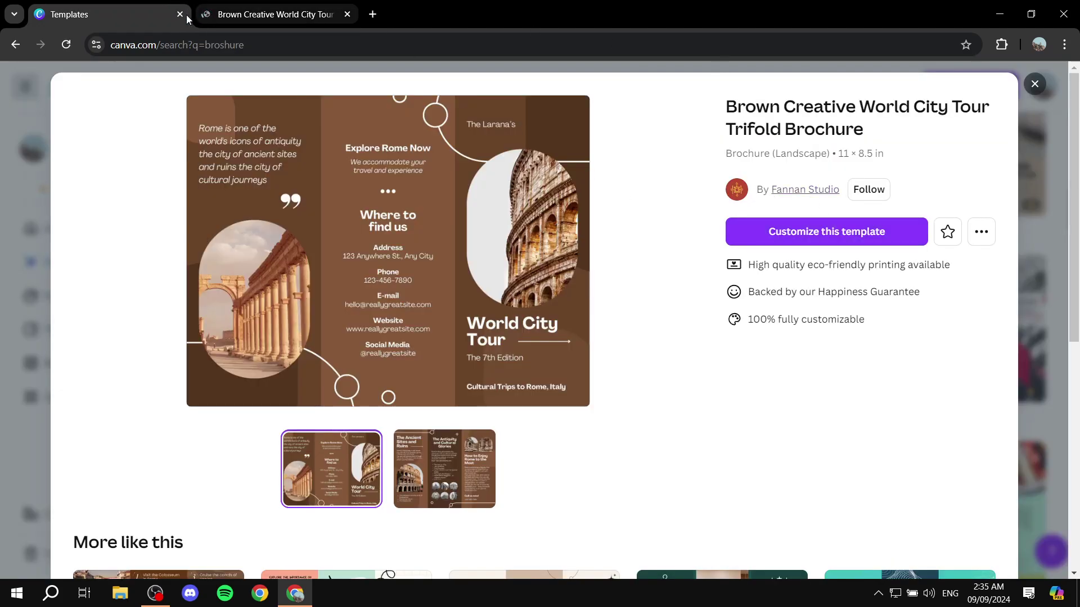
pyautogui.click(180, 14)
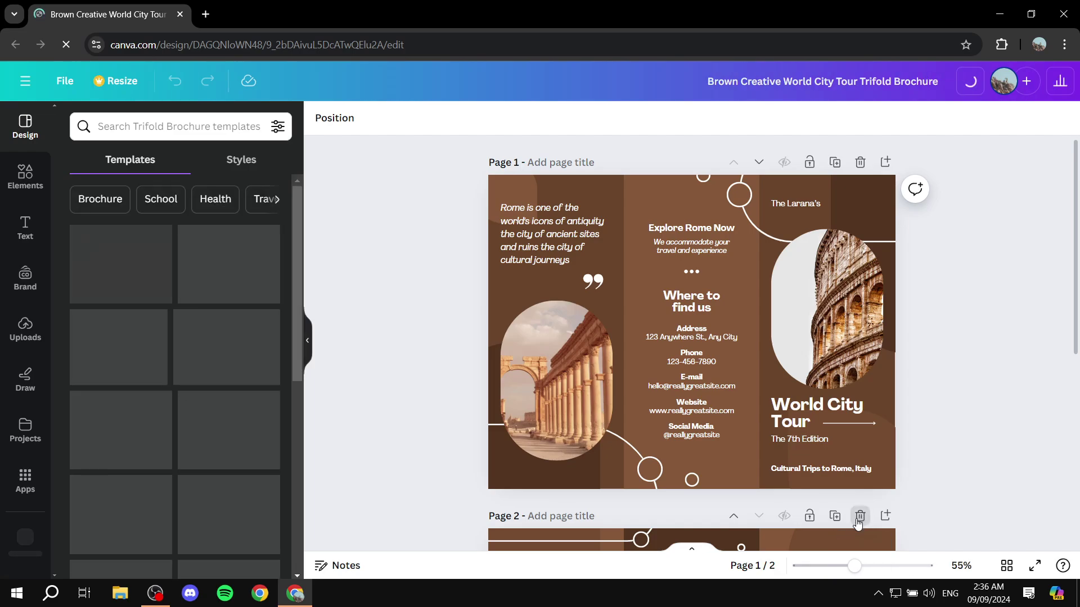
pyautogui.click(861, 518)
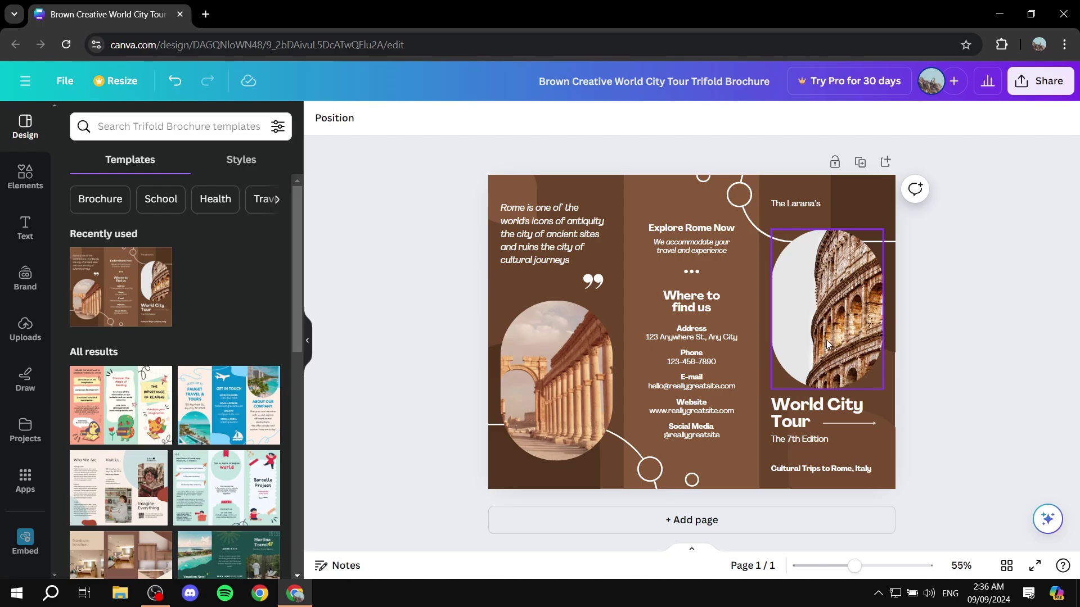
# Replace the heading "Explore Rome Now" in the middle panel with "Add your own text"
pyautogui.click(735, 226)
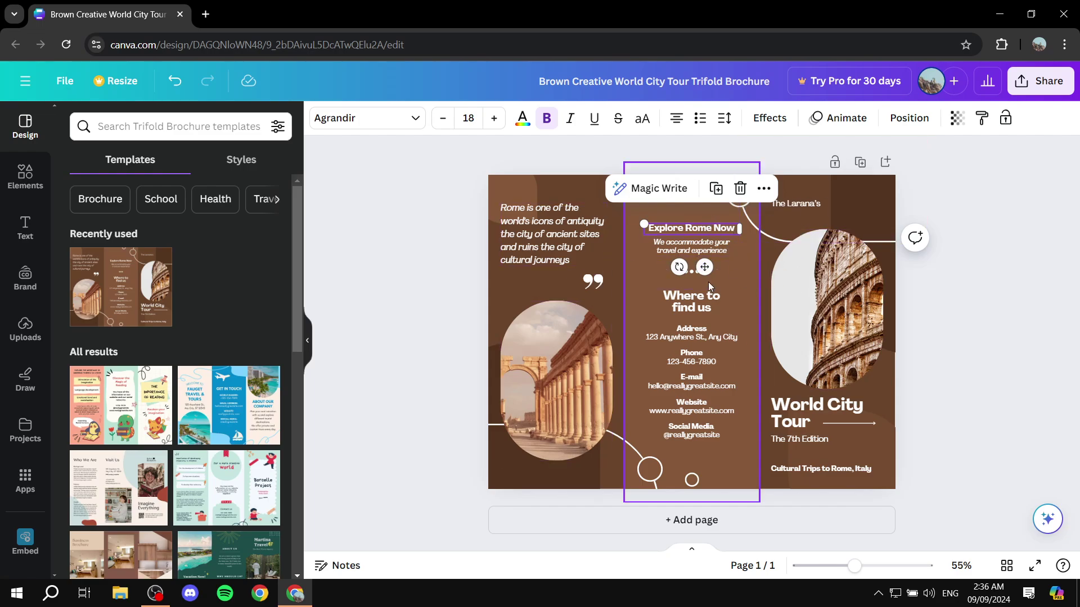
pyautogui.doubleClick(707, 226)
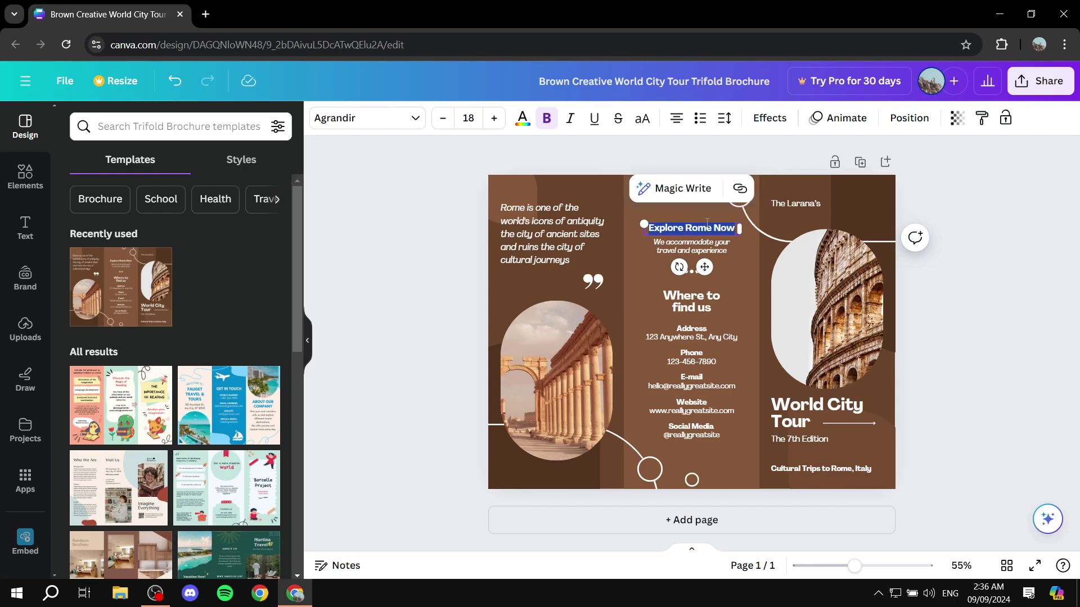
pyautogui.press('BackSpace')
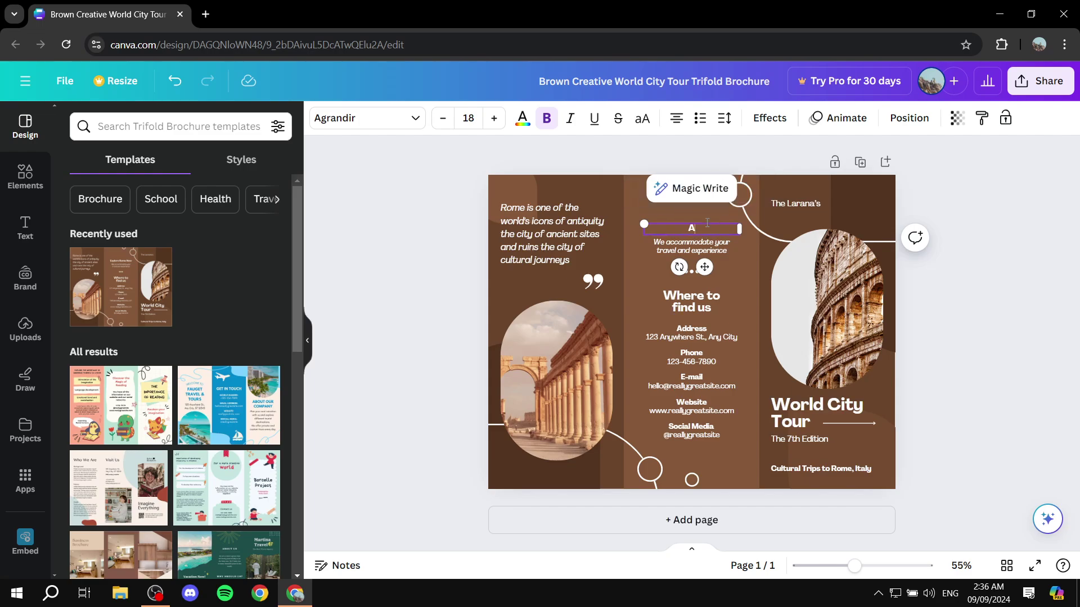
pyautogui.write('Add your own text')
# Replace the oval photo in the brochure's first panel with the uploaded waterfall cave image
pyautogui.click(826, 309)
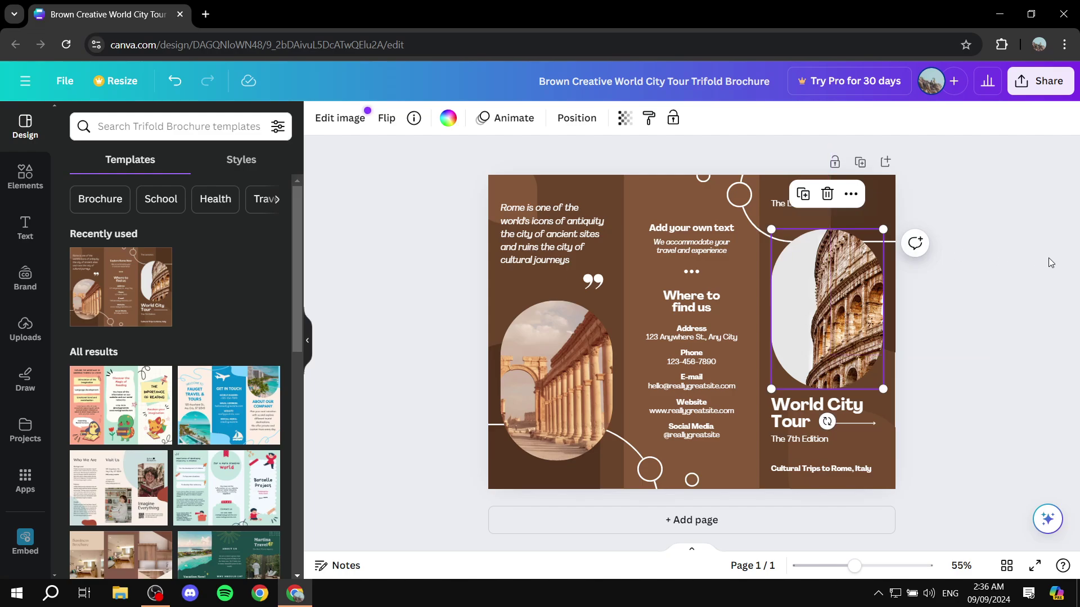
pyautogui.click(25, 332)
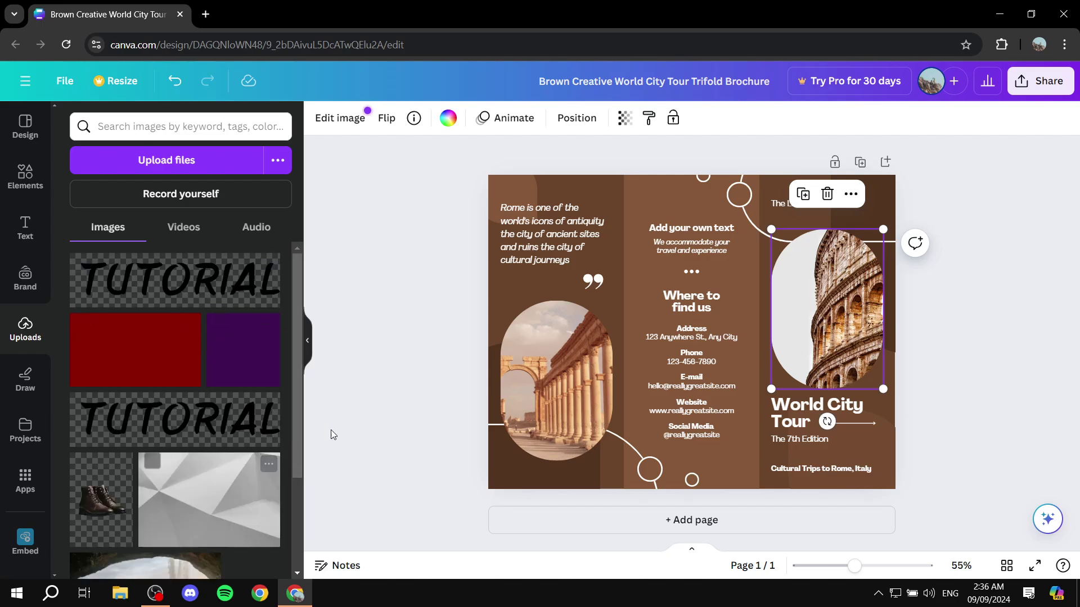
pyautogui.scroll(-3, 169, 449)
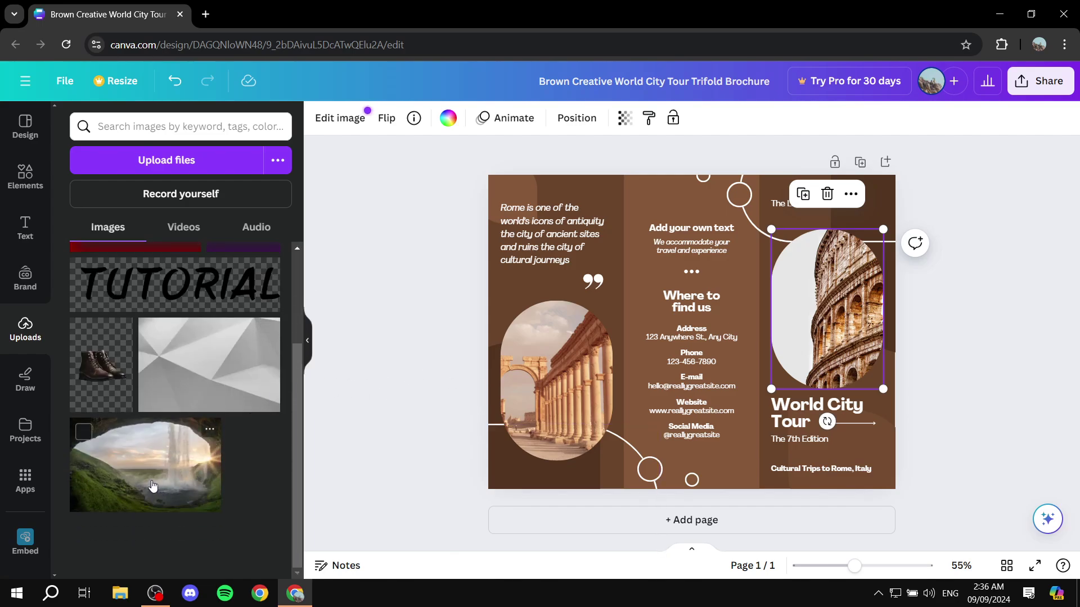
pyautogui.moveTo(152, 487); pyautogui.dragTo(532, 382)
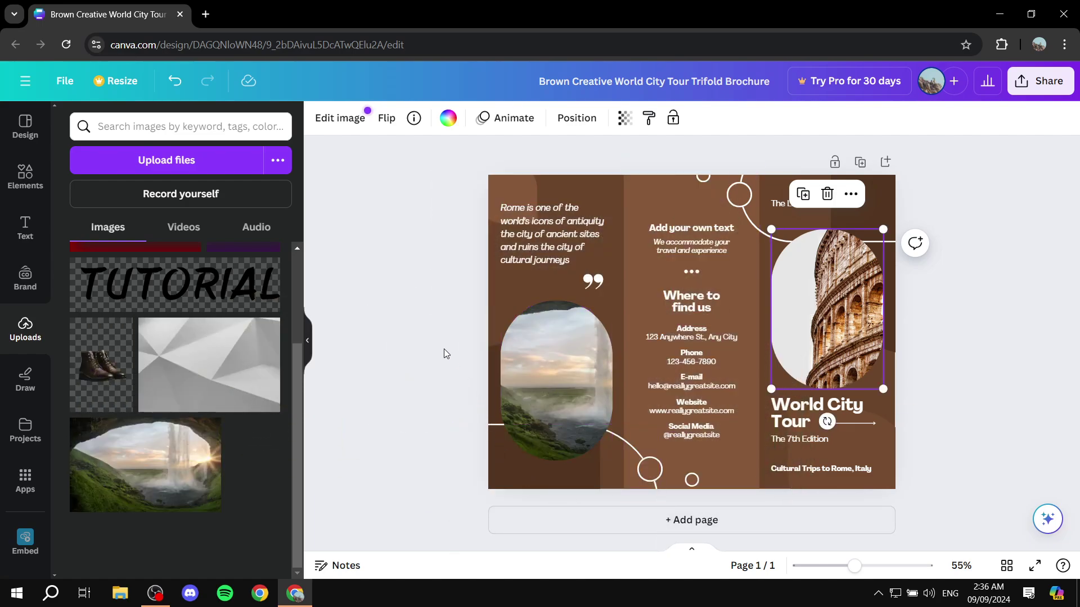
# Replace the oval Colosseum photo above "World City Tour" with the uploaded grey geometric image
pyautogui.scroll(3, 145, 386)
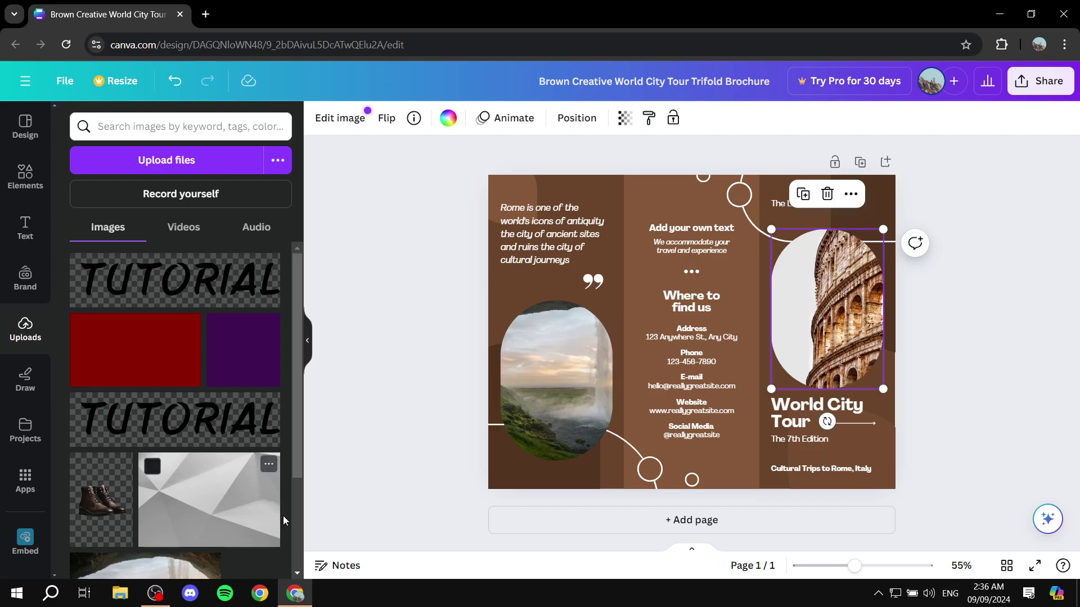
pyautogui.moveTo(248, 518); pyautogui.dragTo(844, 327)
pyautogui.click(1075, 380)
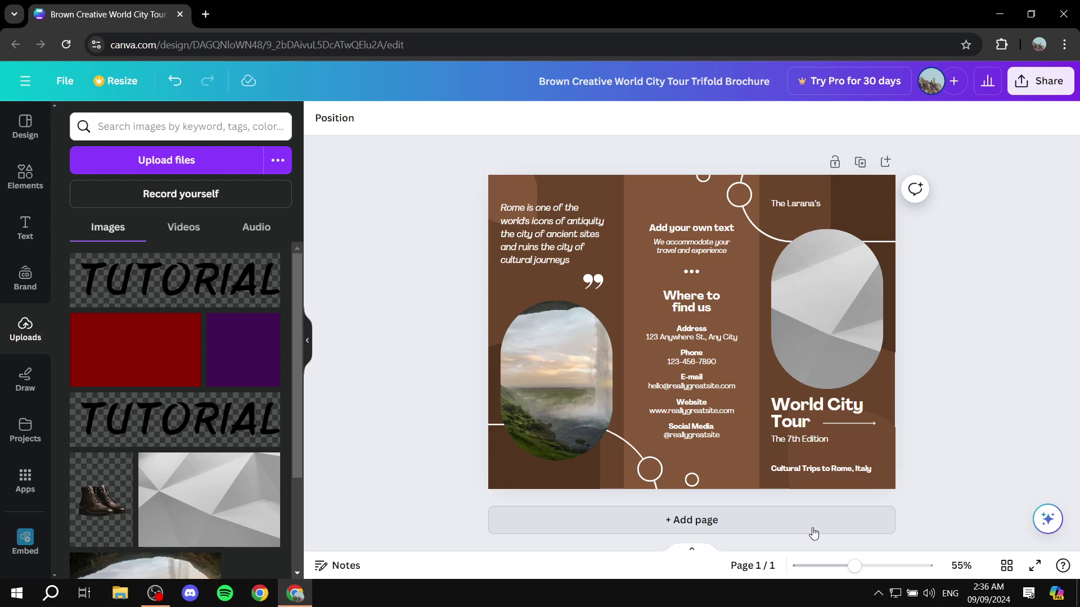
# Add a second page and apply the first page of the Brown Modern Interior Brochure template to it
pyautogui.click(689, 524)
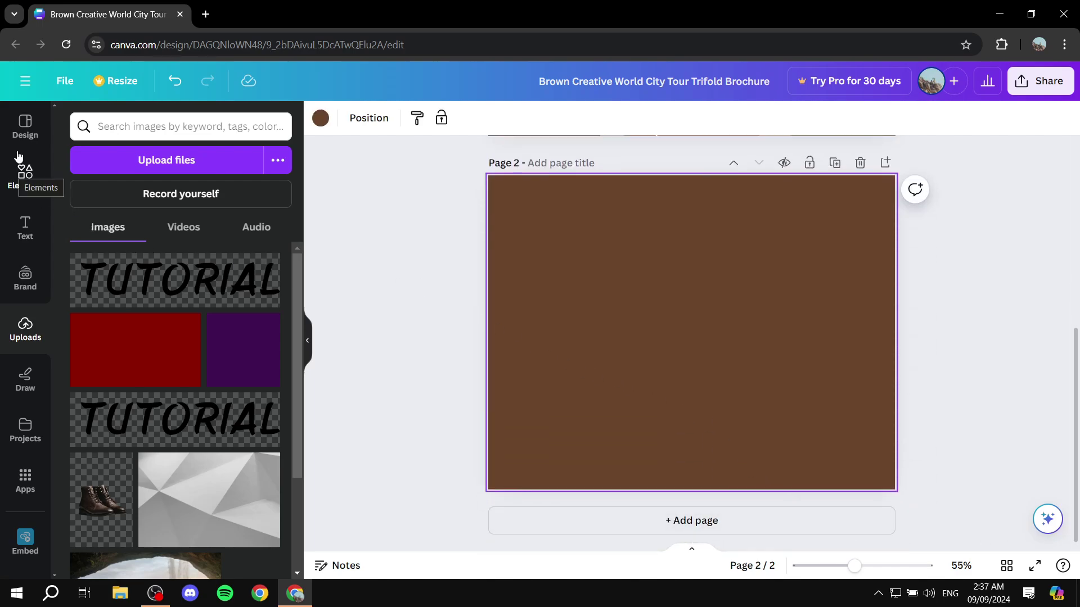
pyautogui.click(25, 127)
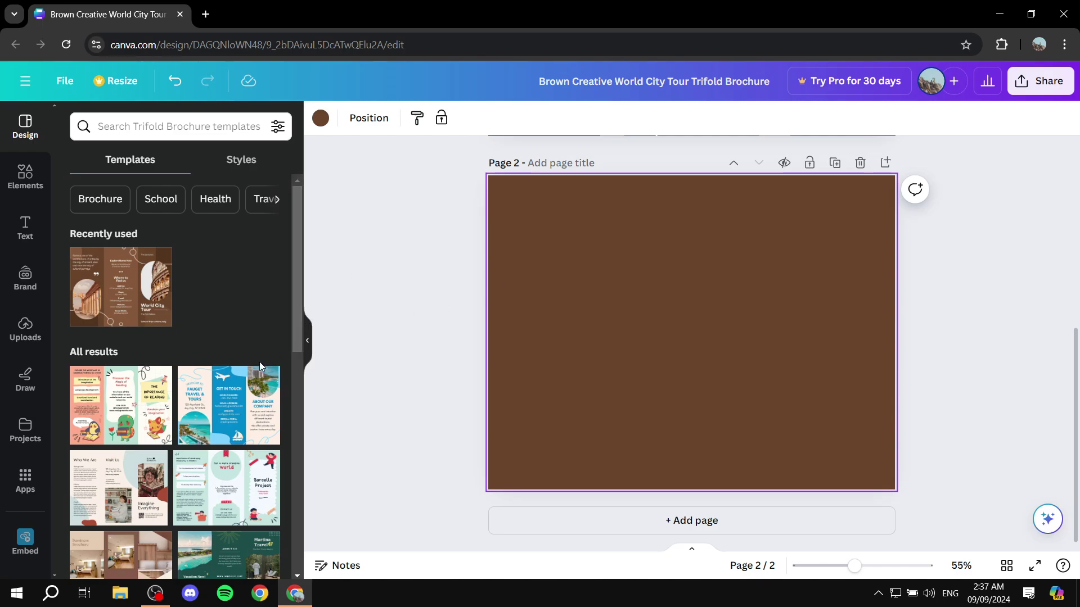
pyautogui.scroll(-2, 259, 369)
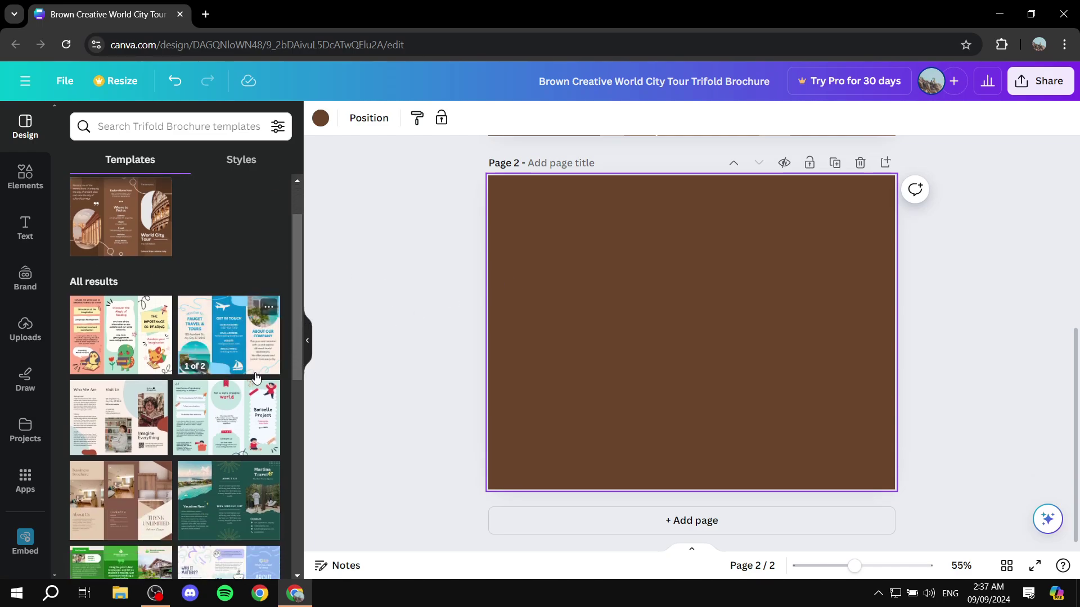
pyautogui.click(123, 514)
pyautogui.click(169, 312)
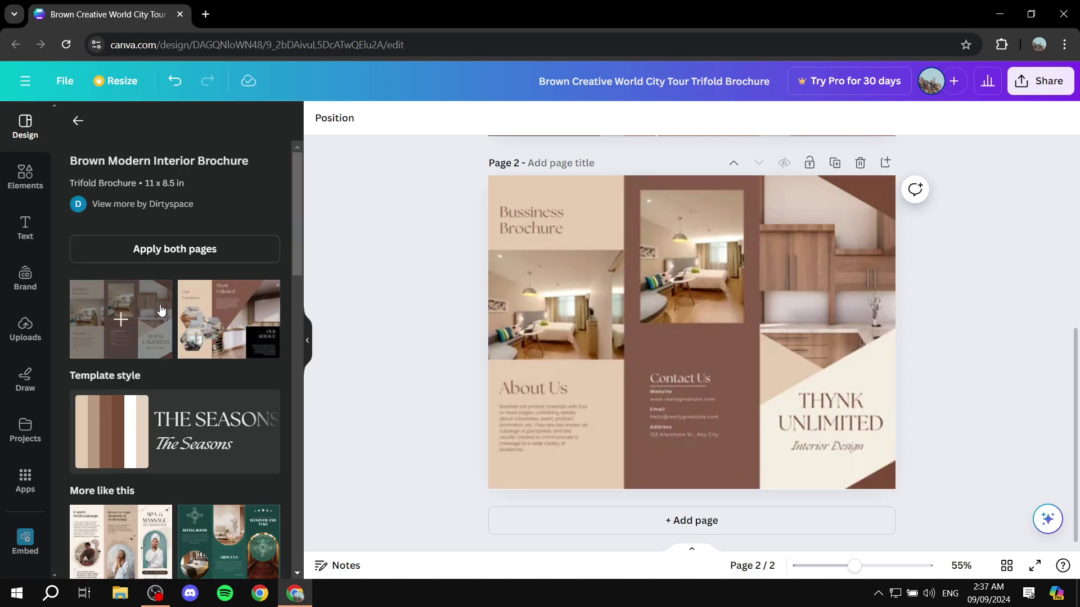
pyautogui.scroll(5, 922, 332)
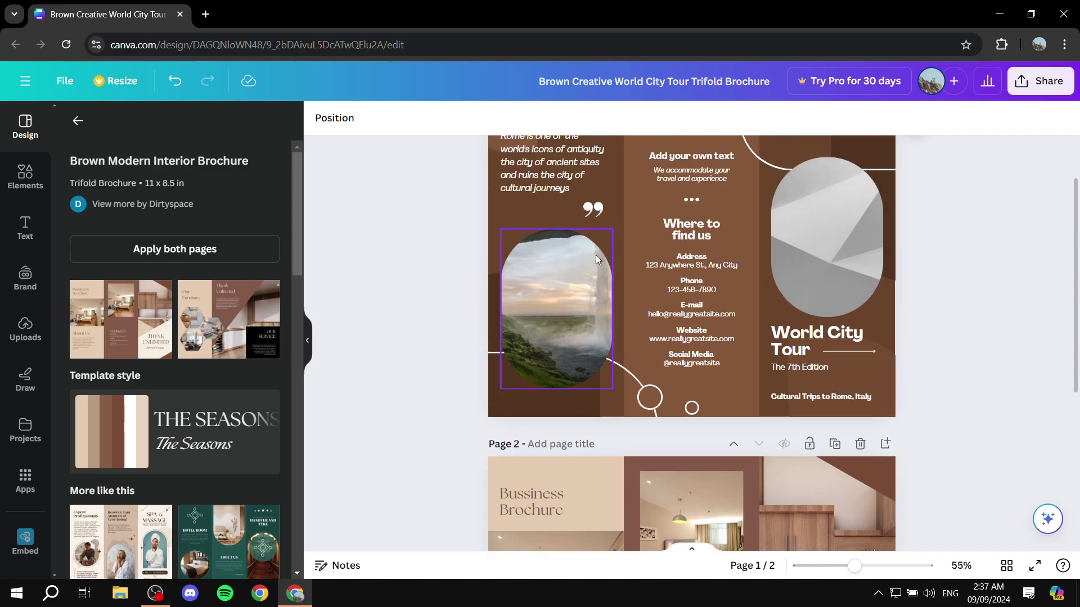
pyautogui.scroll(-5, 596, 260)
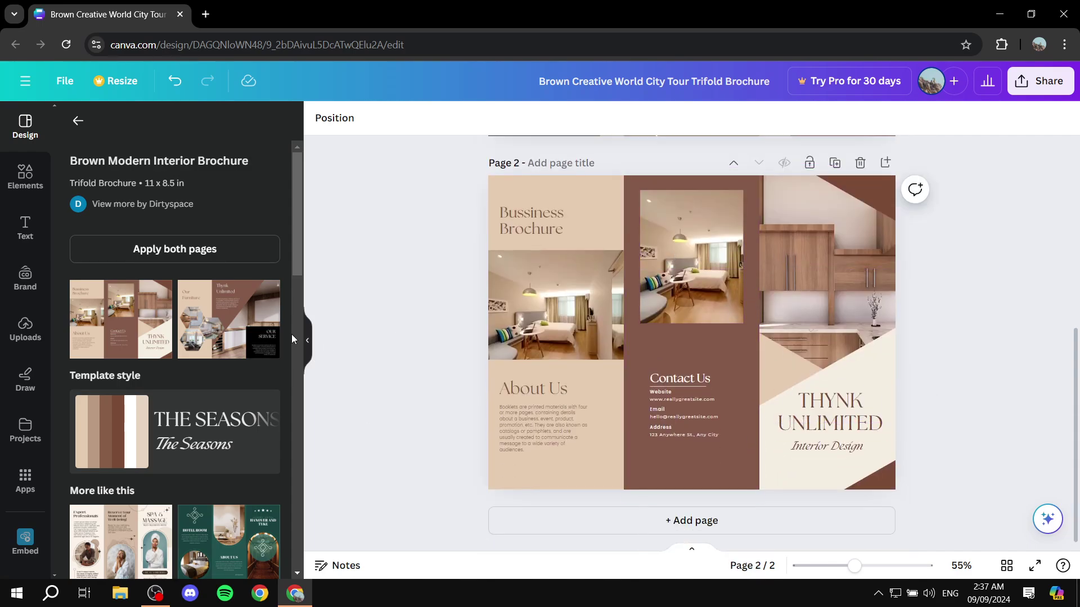
# Replace the photo above "Contact Us" on page 2 with the uploaded grey geometric image
pyautogui.click(25, 329)
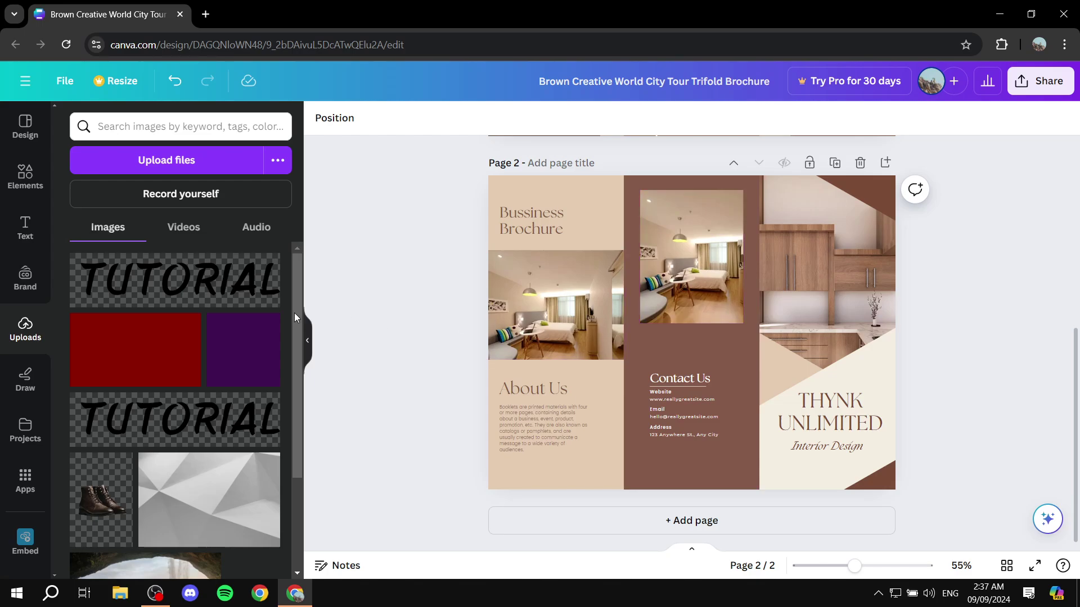
pyautogui.moveTo(203, 492); pyautogui.dragTo(693, 244)
pyautogui.scroll(6, 762, 293)
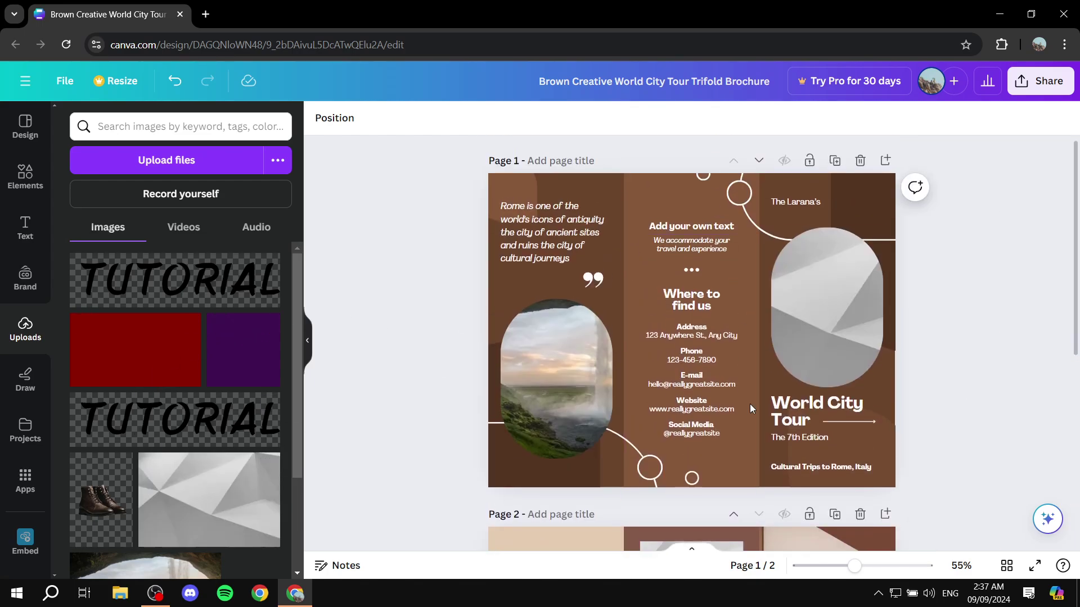
pyautogui.scroll(-5, 740, 409)
pyautogui.scroll(4, 852, 258)
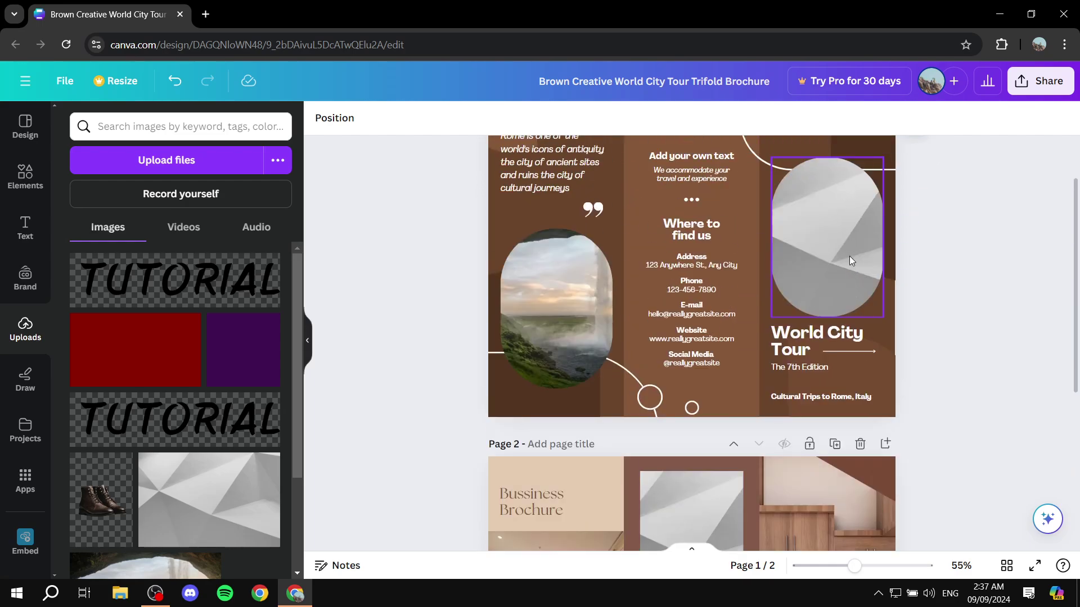
# Delete the second page with the interior design layout
pyautogui.scroll(-2, 1012, 307)
pyautogui.scroll(-1, 1014, 313)
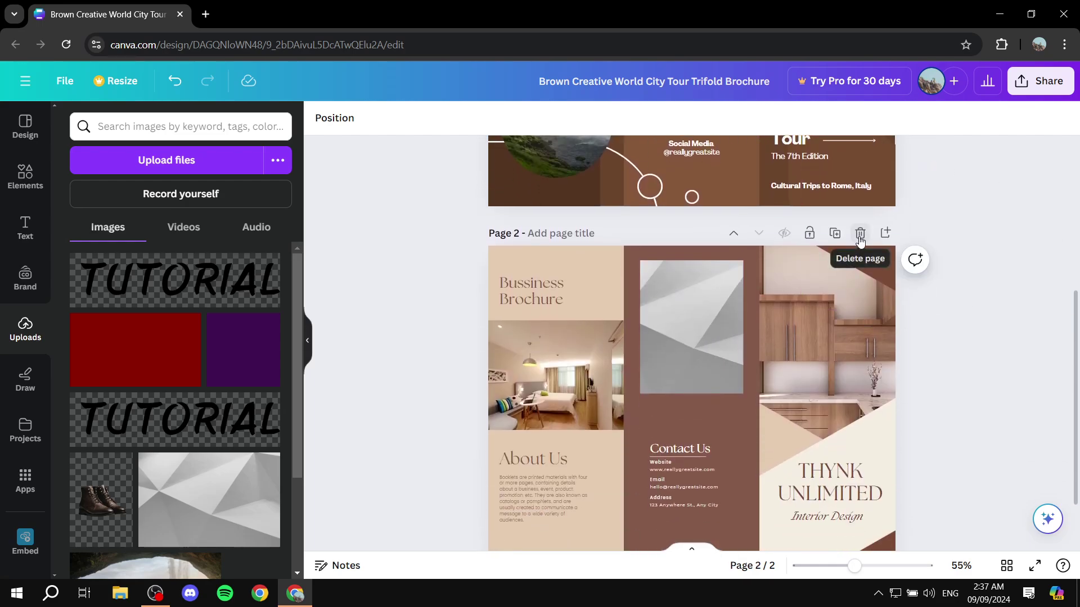
pyautogui.click(861, 234)
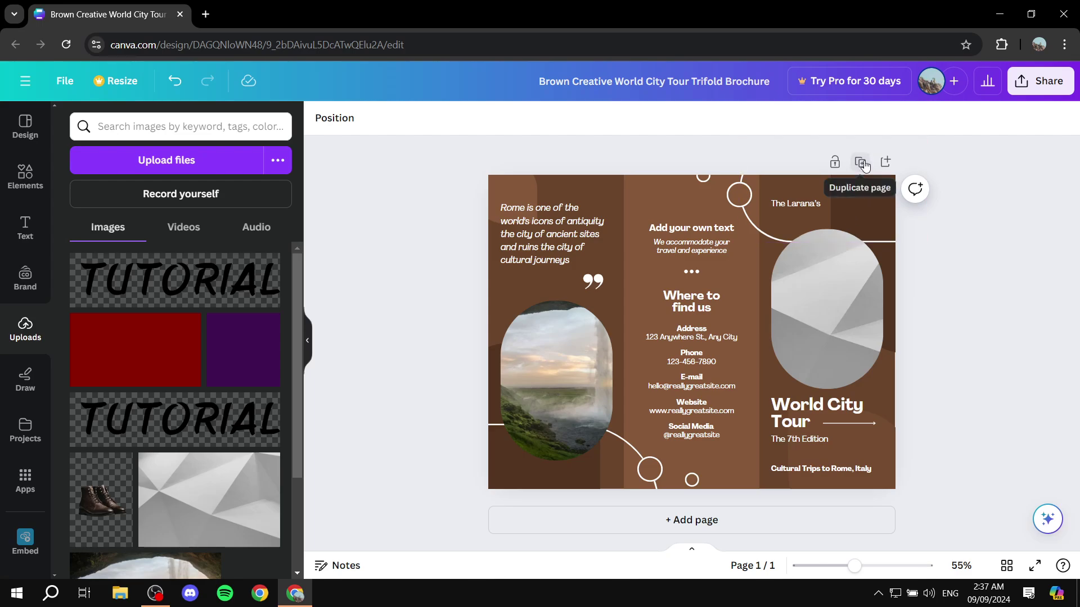
# Duplicate the brochure page and replace the waterfall cave photo on the copy with the uploaded "TUTORIAL" image
pyautogui.click(864, 165)
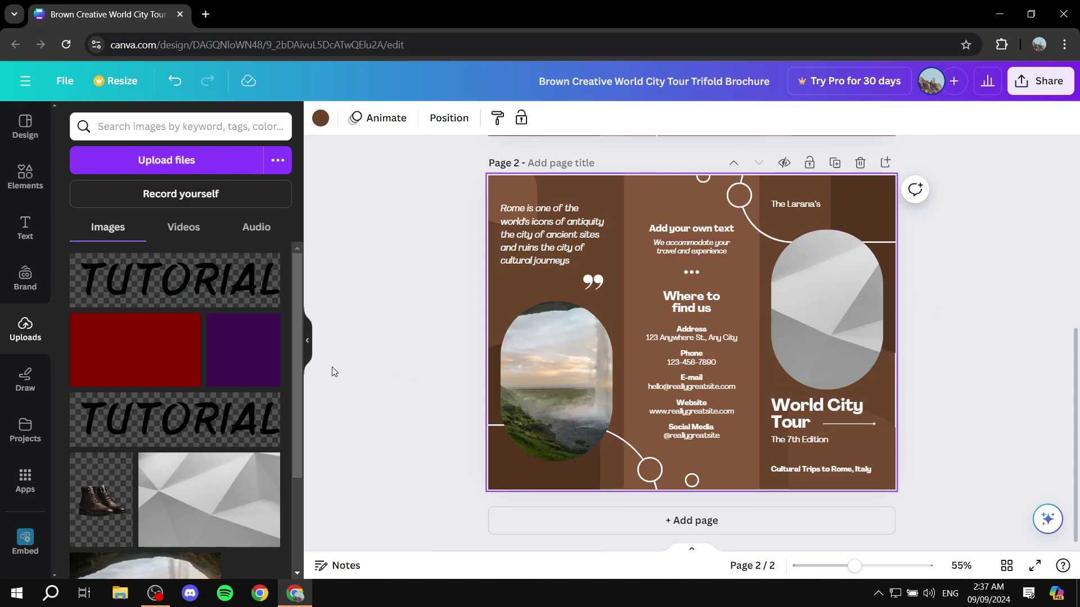
pyautogui.moveTo(265, 417); pyautogui.dragTo(554, 382)
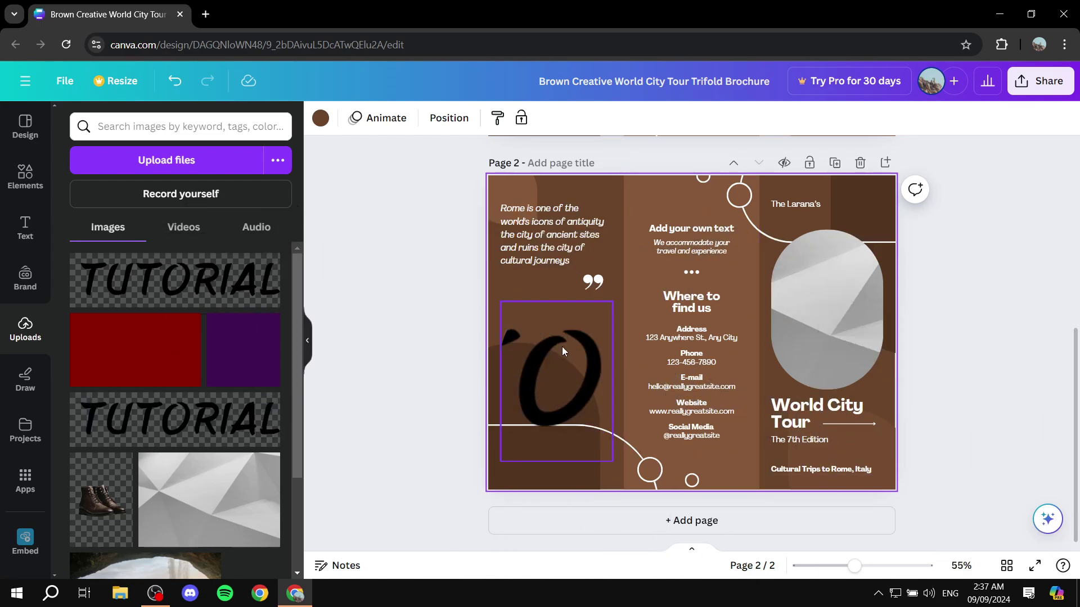
pyautogui.scroll(3, 1007, 253)
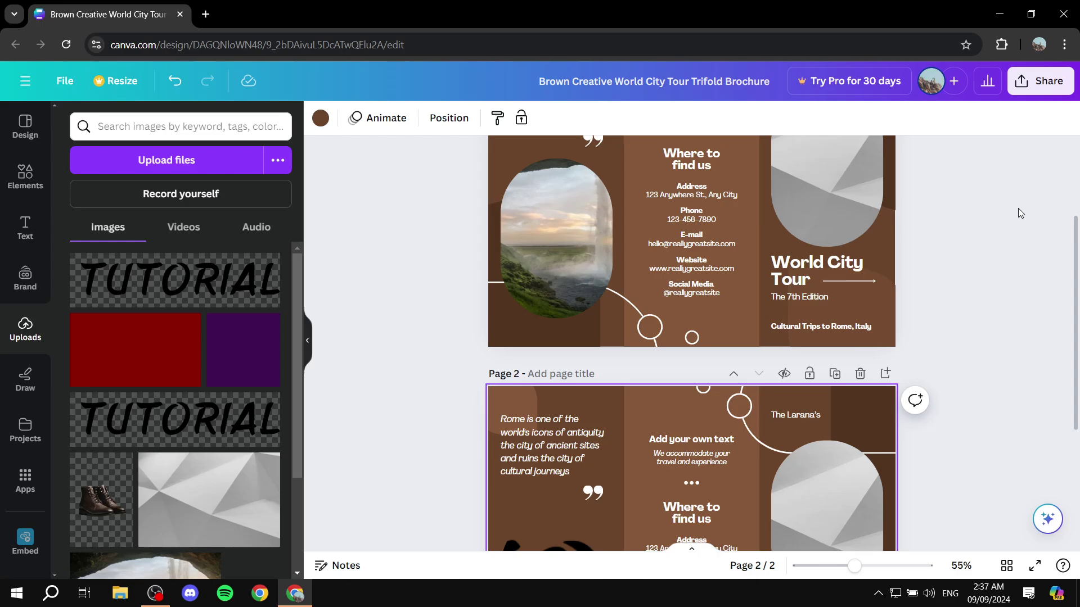
# Check the design's sharing and download options, and close them without downloading
pyautogui.click(1039, 89)
pyautogui.scroll(-1, 922, 366)
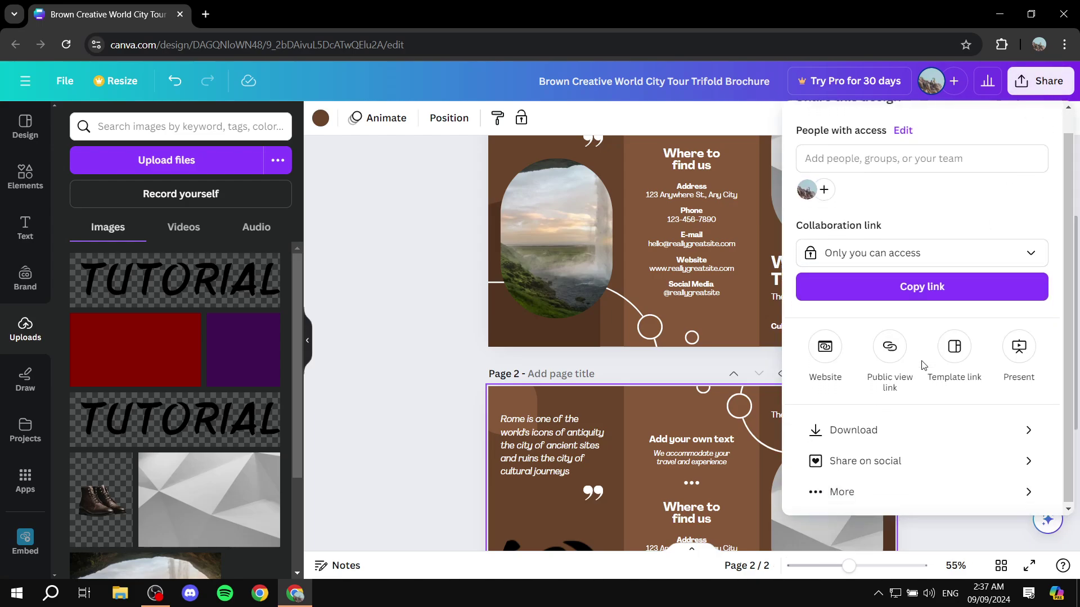
pyautogui.click(901, 431)
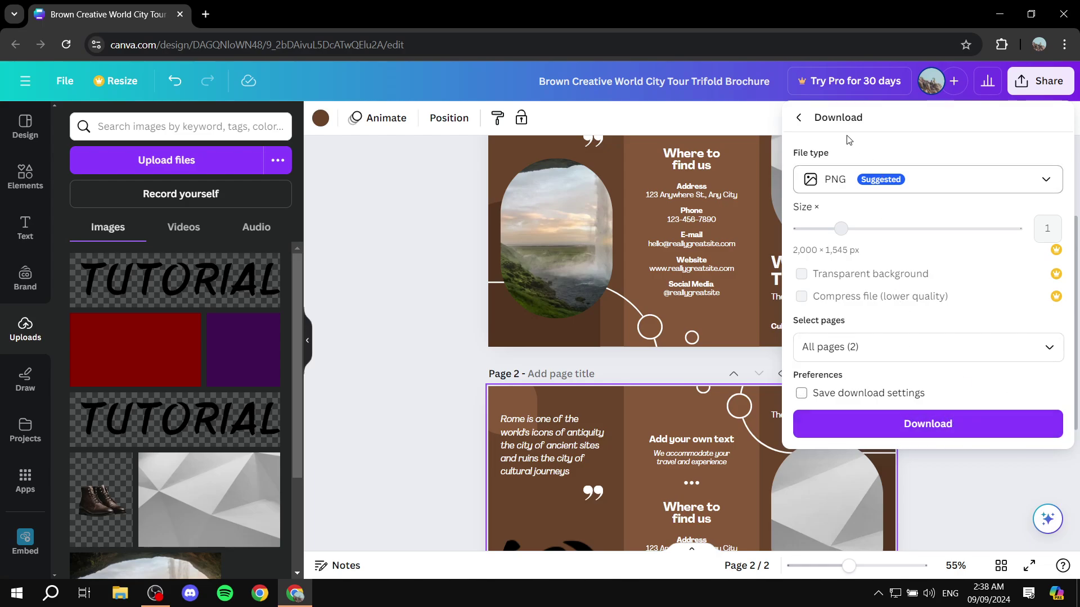
pyautogui.click(799, 117)
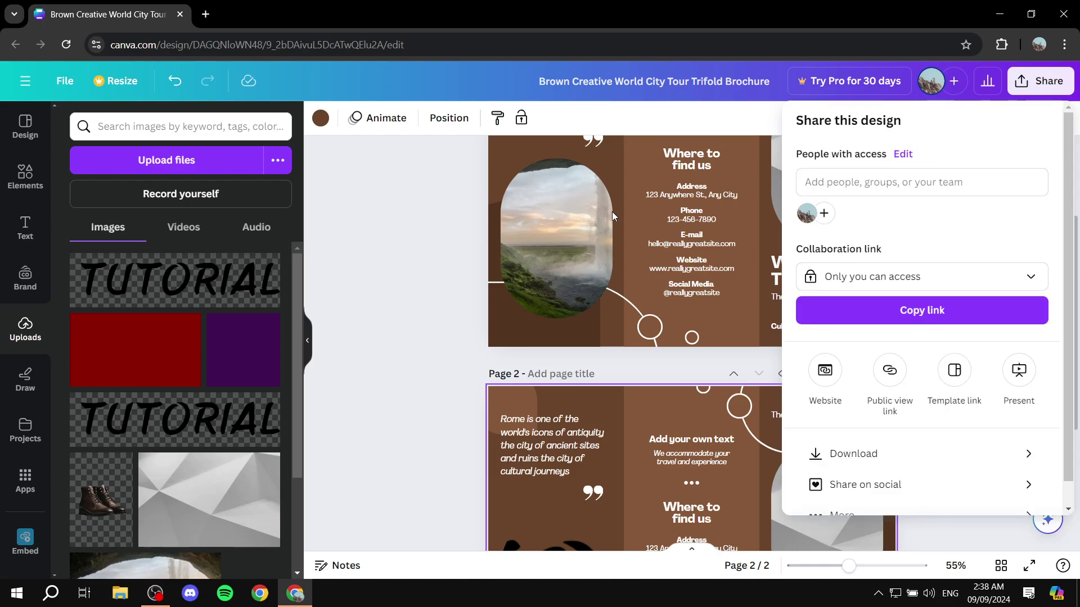
pyautogui.click(415, 224)
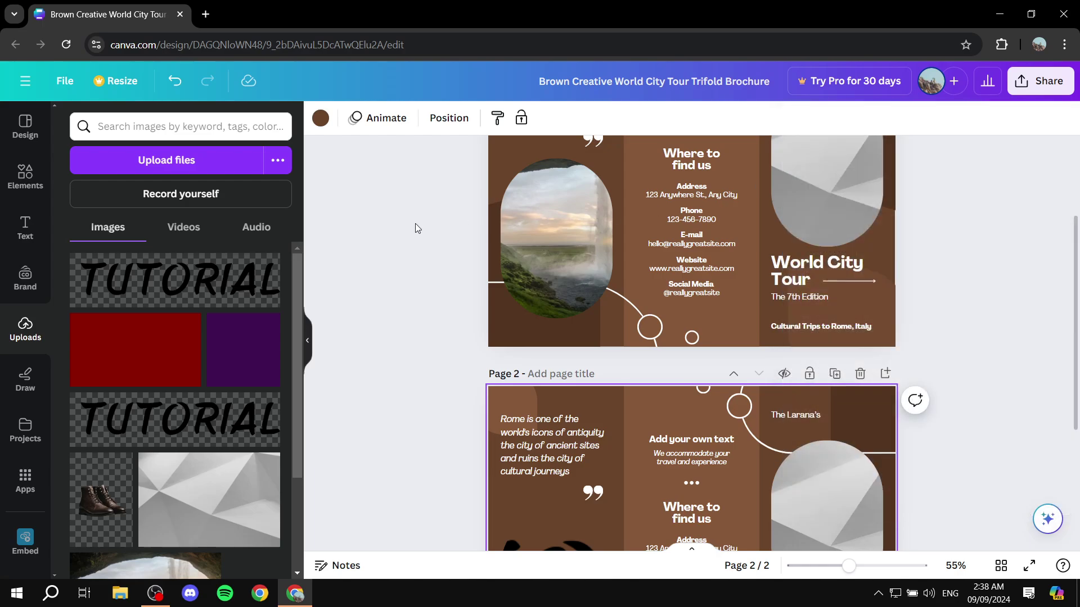